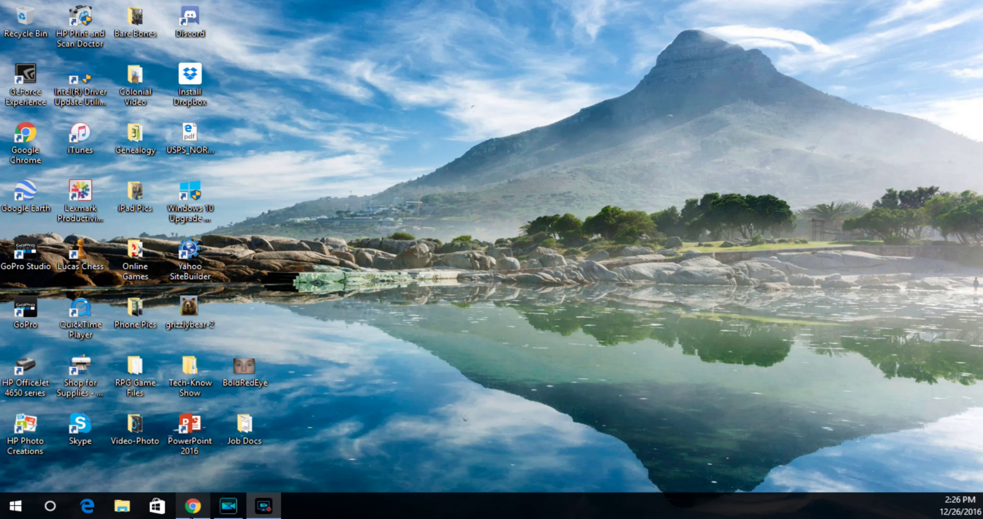
Restore the Chrome browser window from the Windows taskbar.
left_click(193, 505)
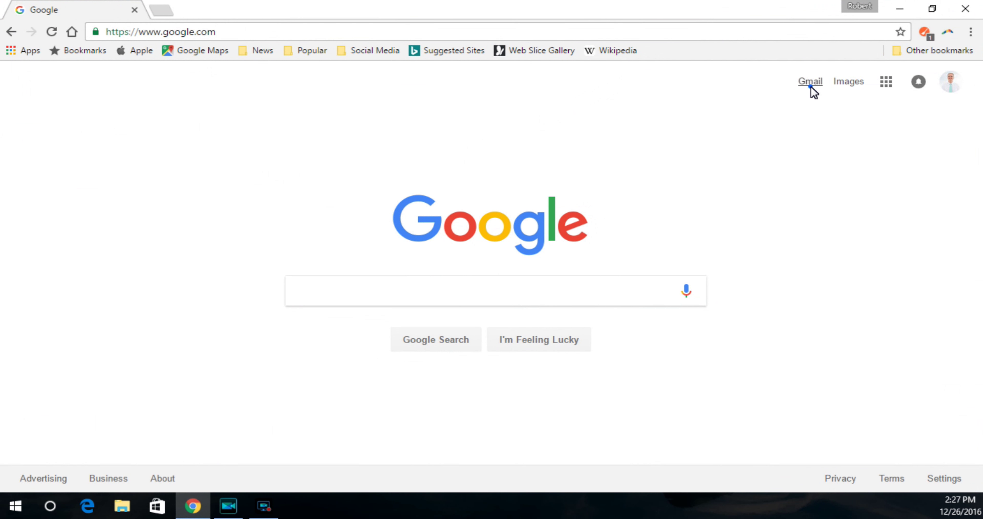
Open Gmail from the Google homepage and go to its full Settings page.
left_click(811, 83)
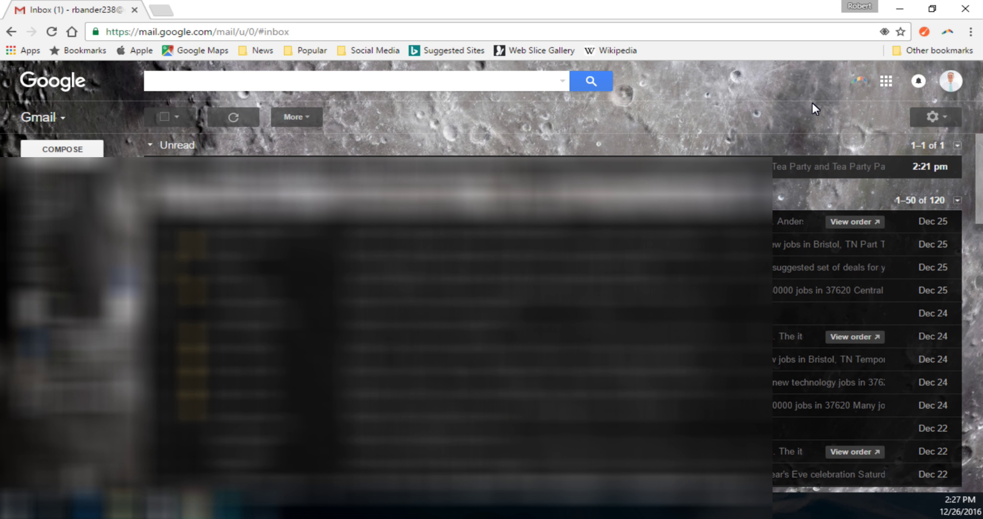
left_click(941, 118)
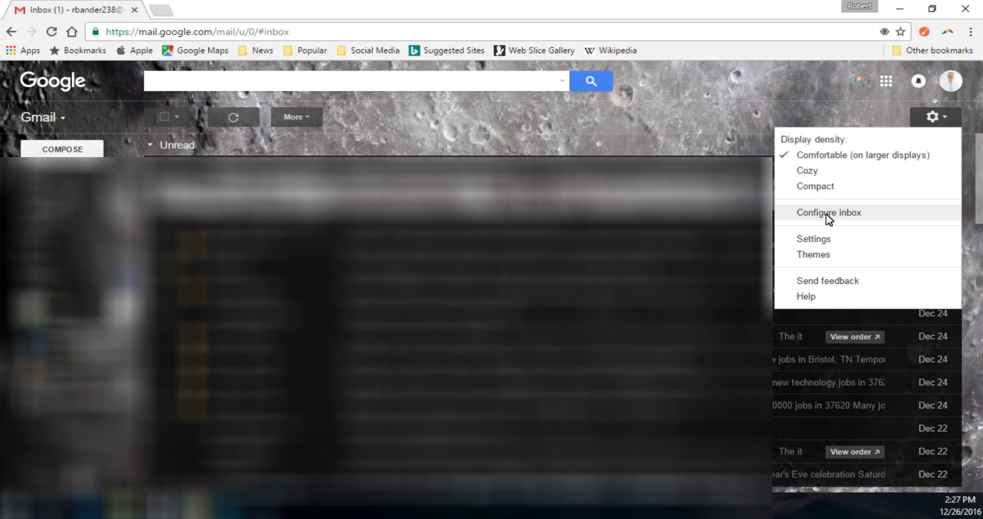
left_click(816, 238)
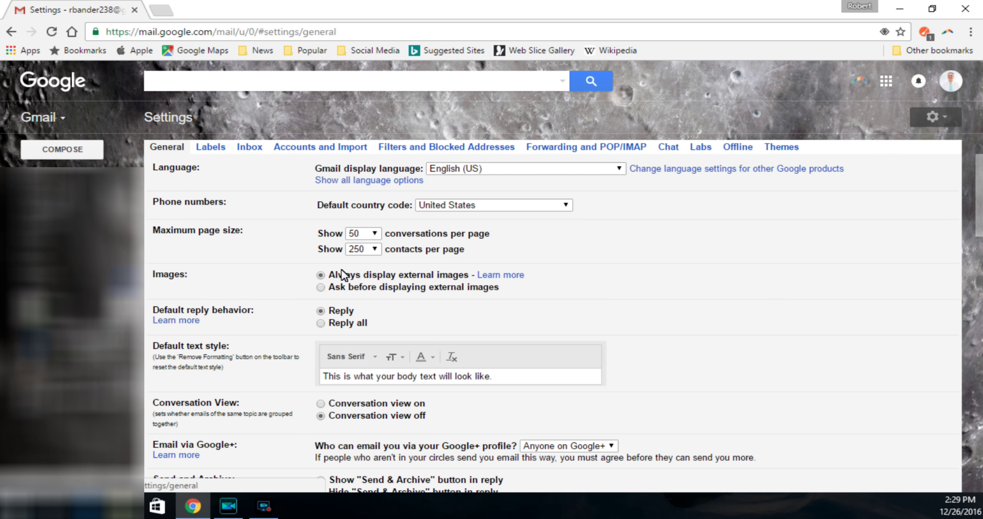
Scroll the General settings tab down to the empty Signature editor.
scroll(362, 269, "down", 2)
scroll(363, 269, "down", 15)
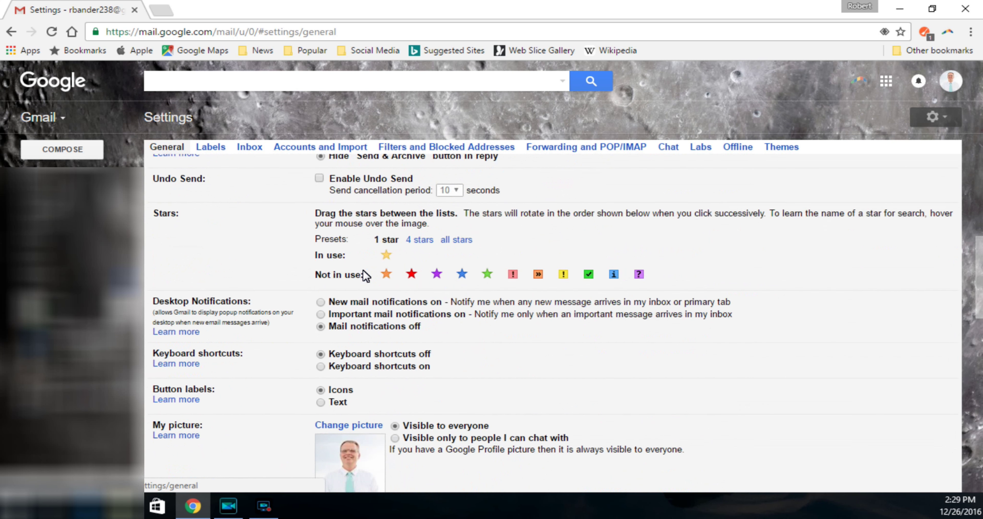
scroll(364, 275, "down", 2)
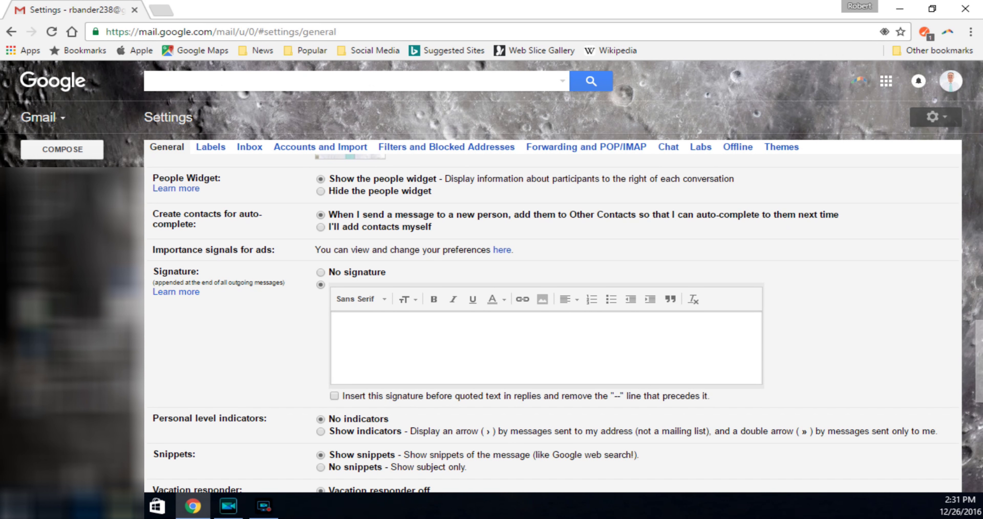
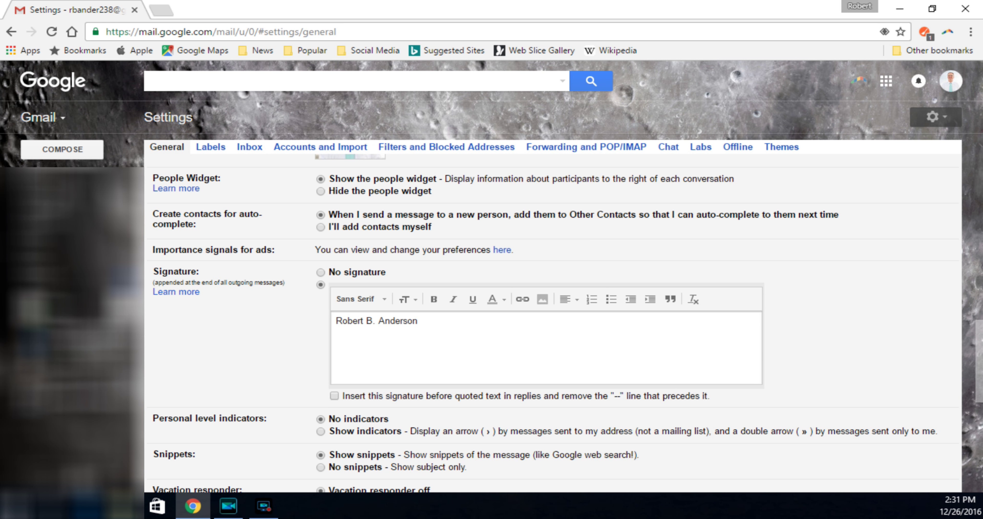
Type the owner's full name in the signature box and start a new line.
key("Return")
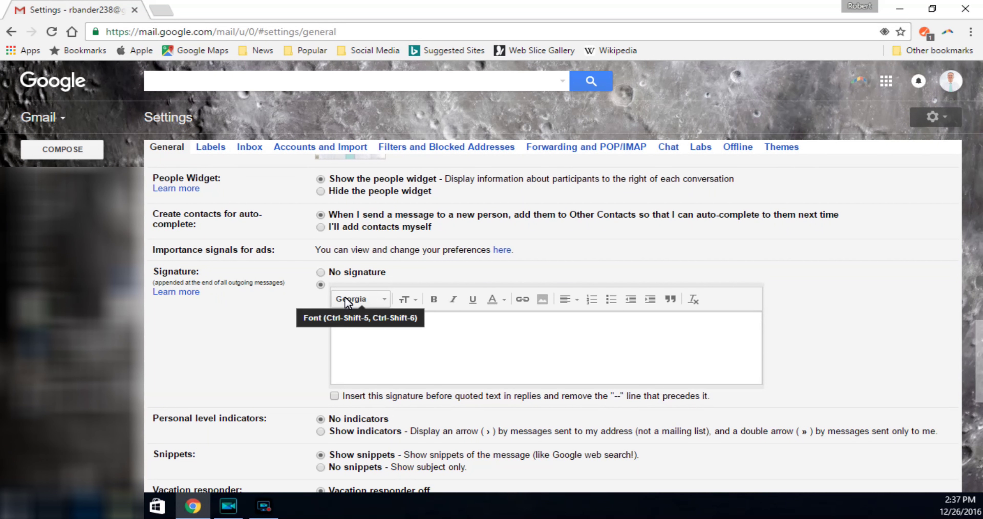
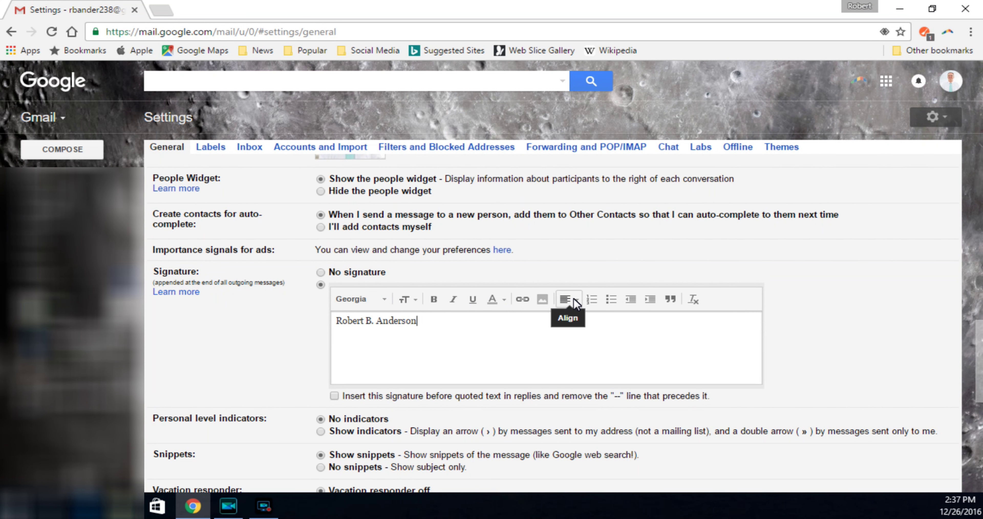
Undo a pasted name, retype the owner's name, and check the Text color palette.
key("ctrl+z")
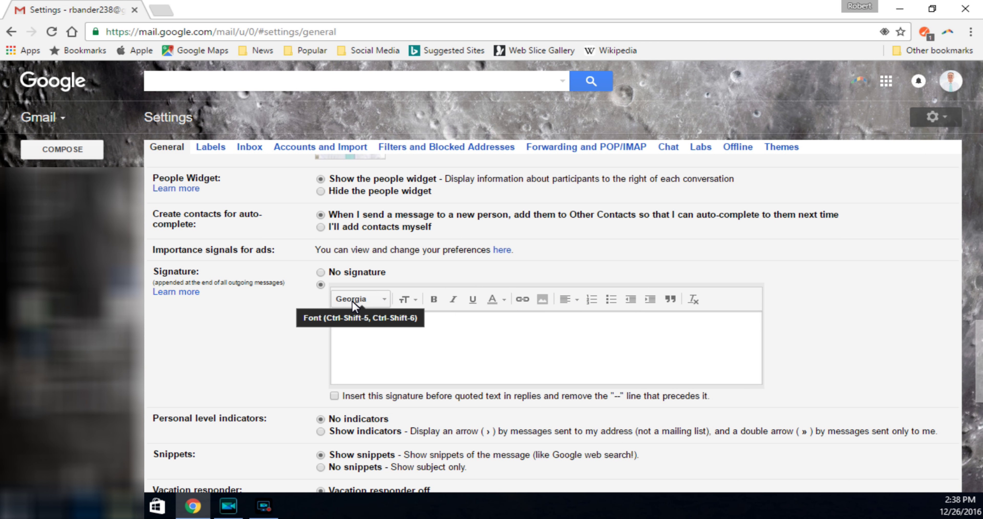
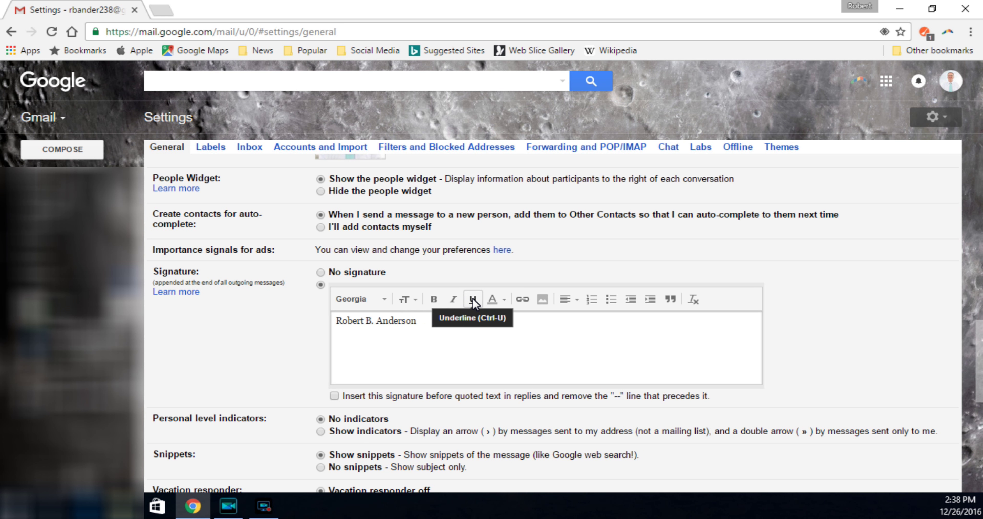
left_click(504, 297)
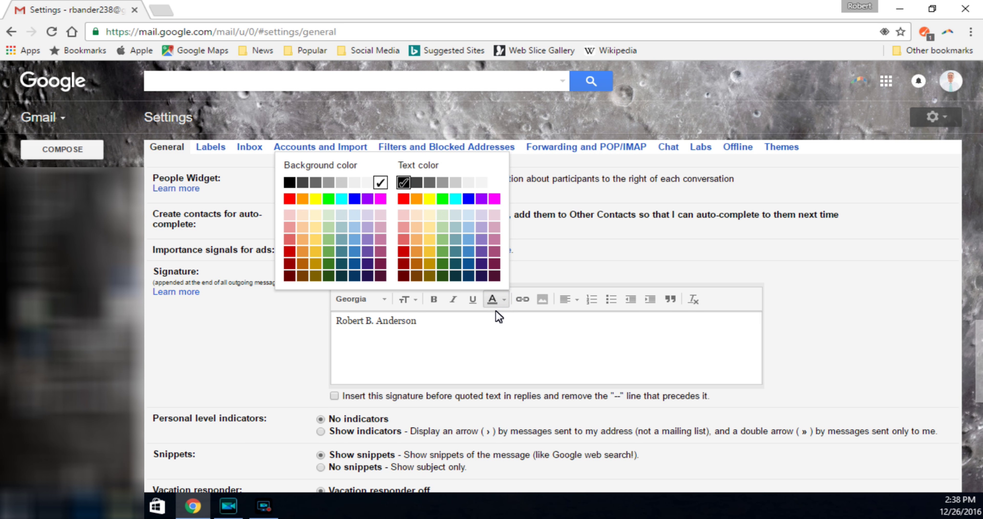
left_click(503, 300)
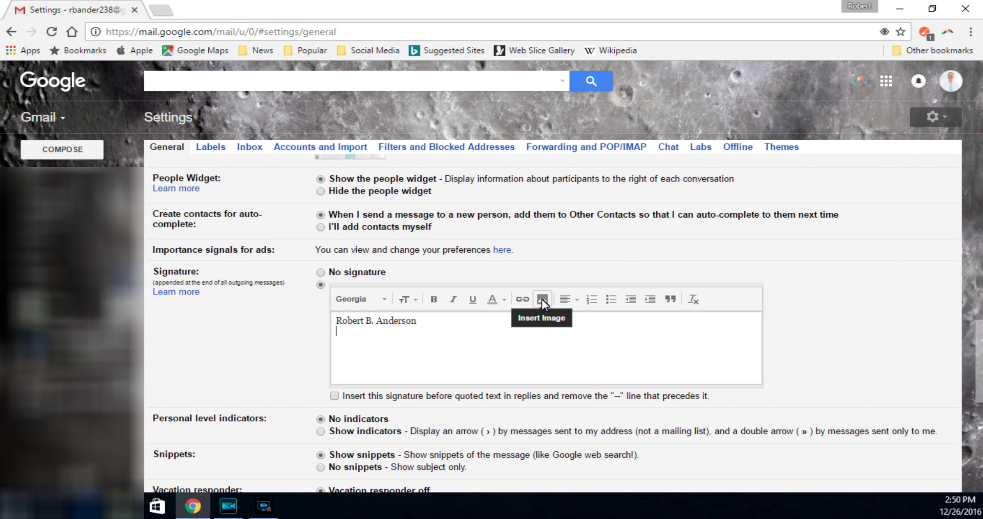
Start inserting a signature image and select unnamed.jpg from My Drive.
left_click(541, 299)
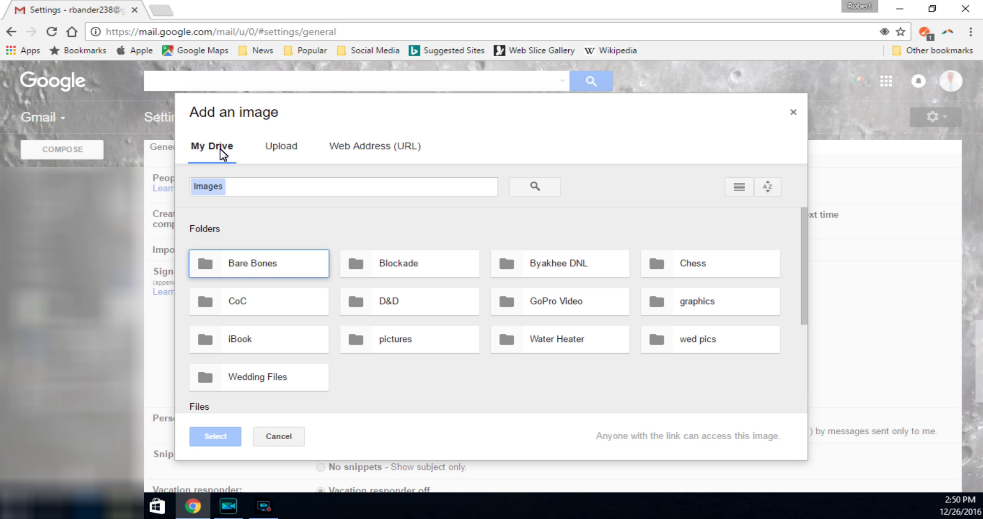
scroll(443, 279, "down", 4)
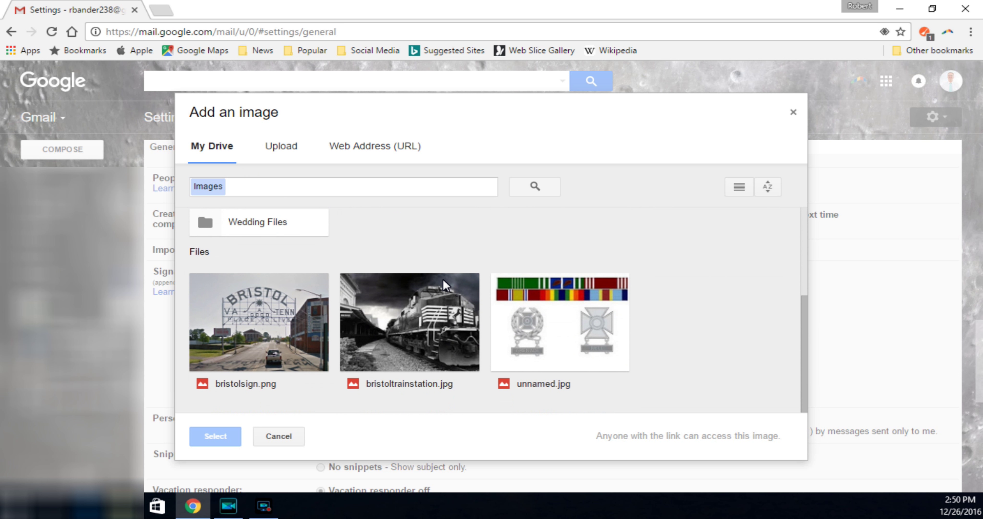
scroll(443, 279, "up", 4)
scroll(443, 279, "down", 4)
scroll(443, 278, "up", 4)
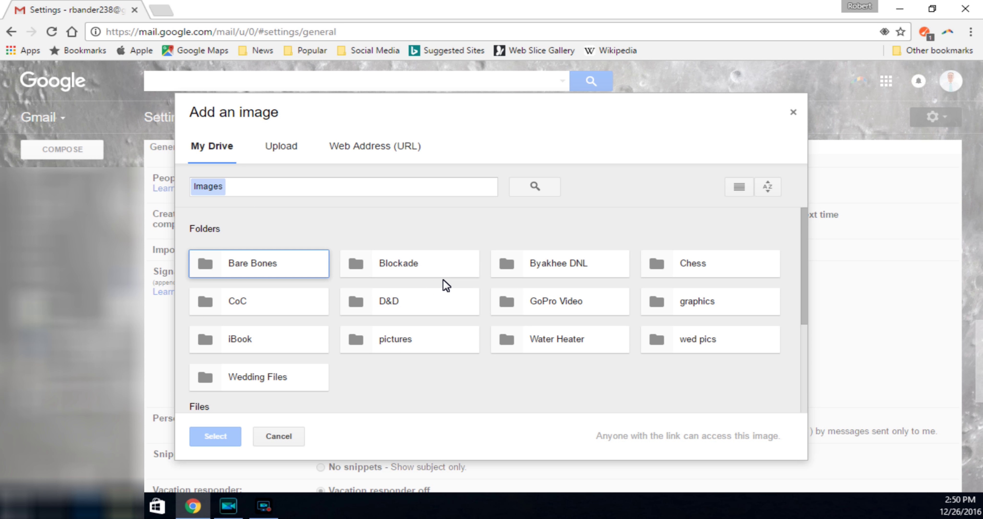
scroll(443, 279, "down", 4)
left_click(530, 313)
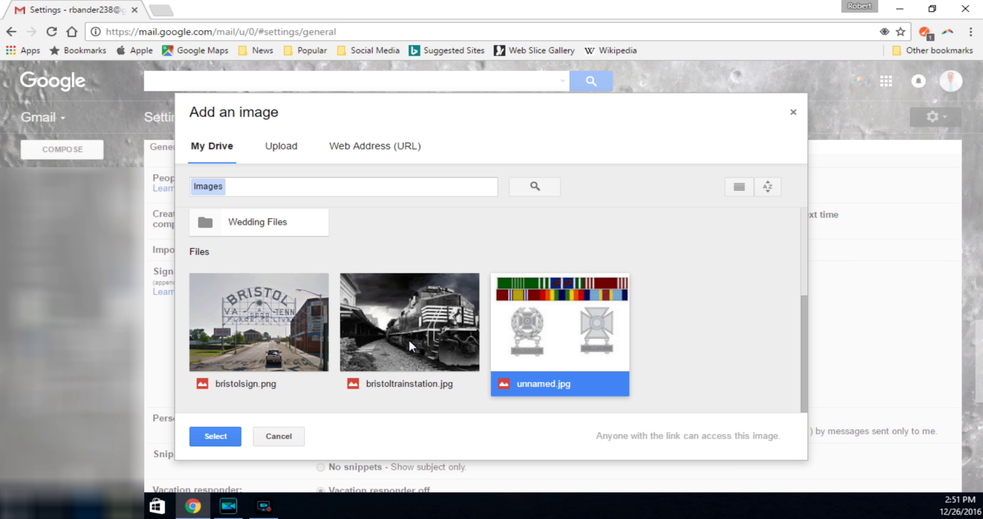
Switch the Add an image dialog from Upload to the Web Address (URL) tab.
scroll(410, 339, "up", 4)
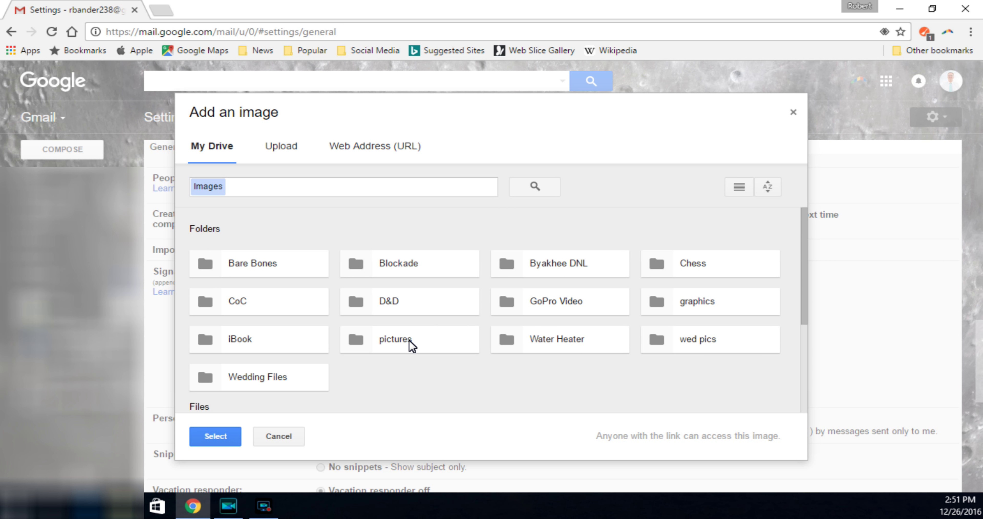
left_click(285, 148)
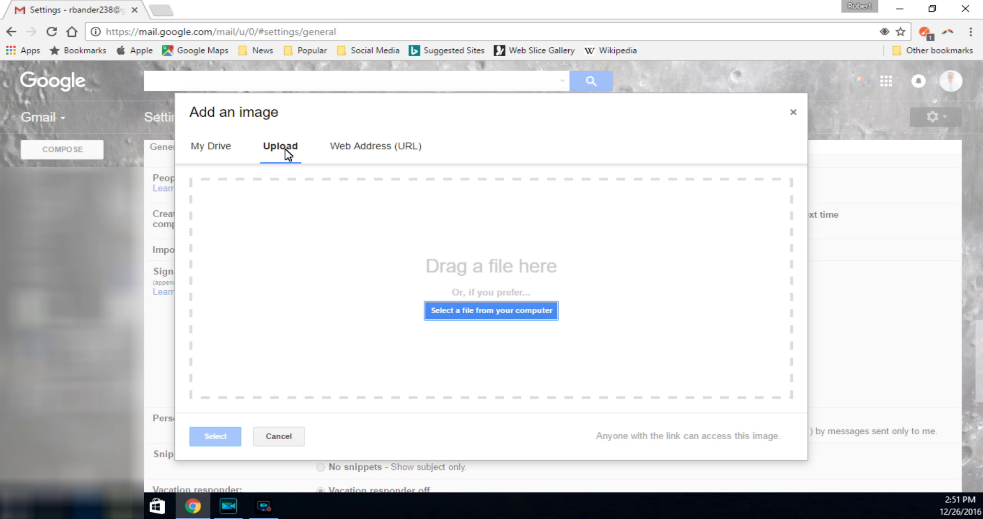
left_click(357, 150)
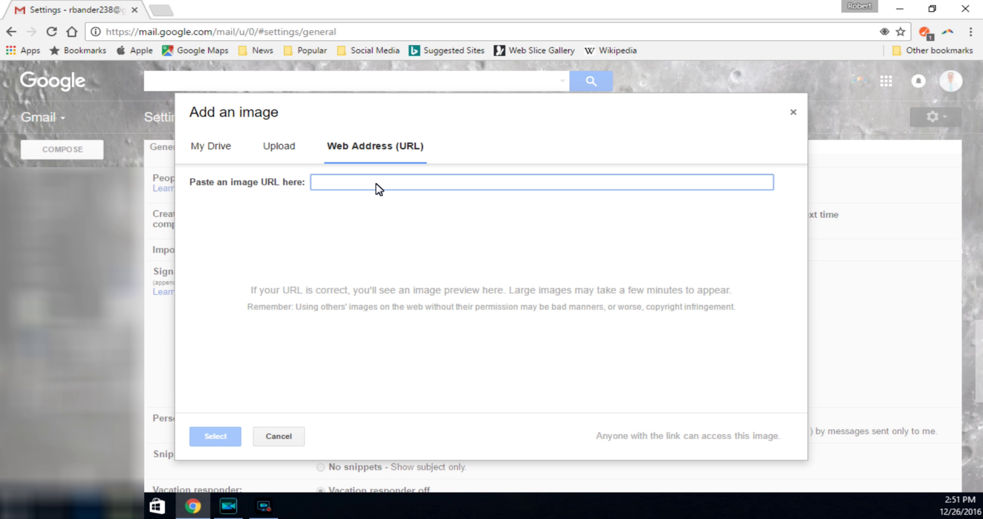
left_click(161, 12)
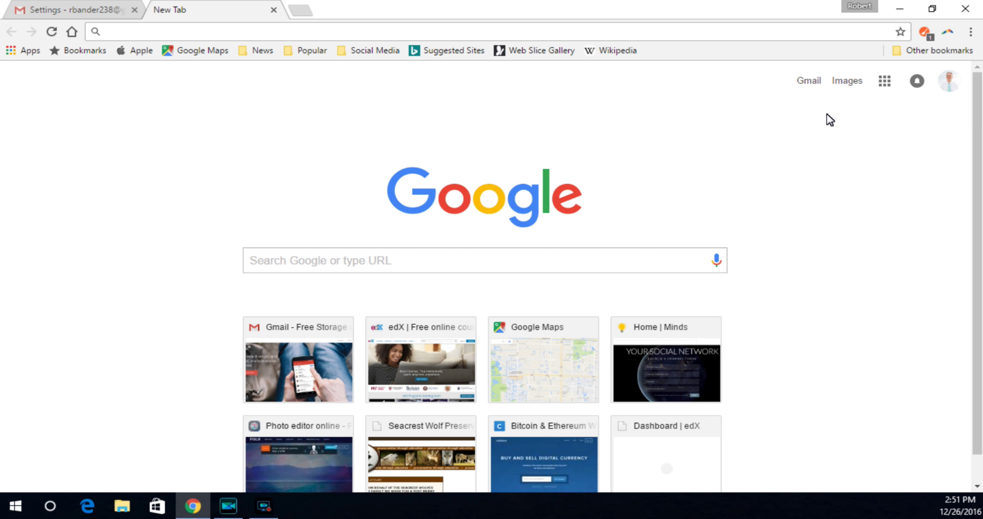
Search Google Images for 'email' in the new tab.
left_click(845, 82)
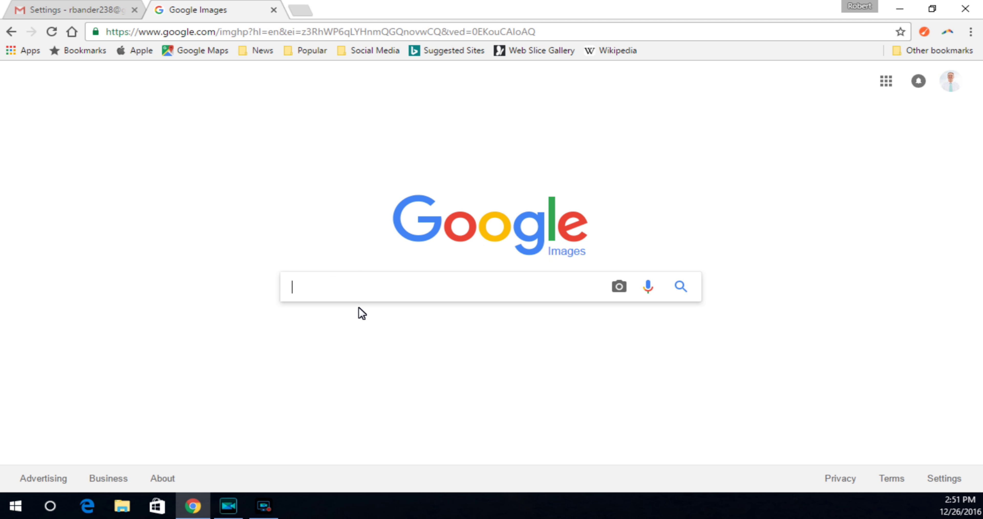
left_click(340, 288)
type("emai")
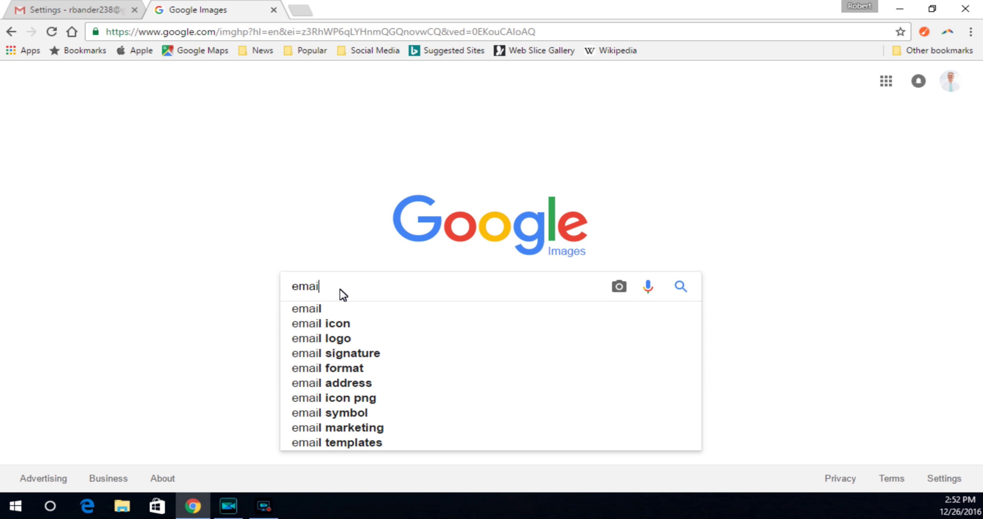
type("l")
key("Return")
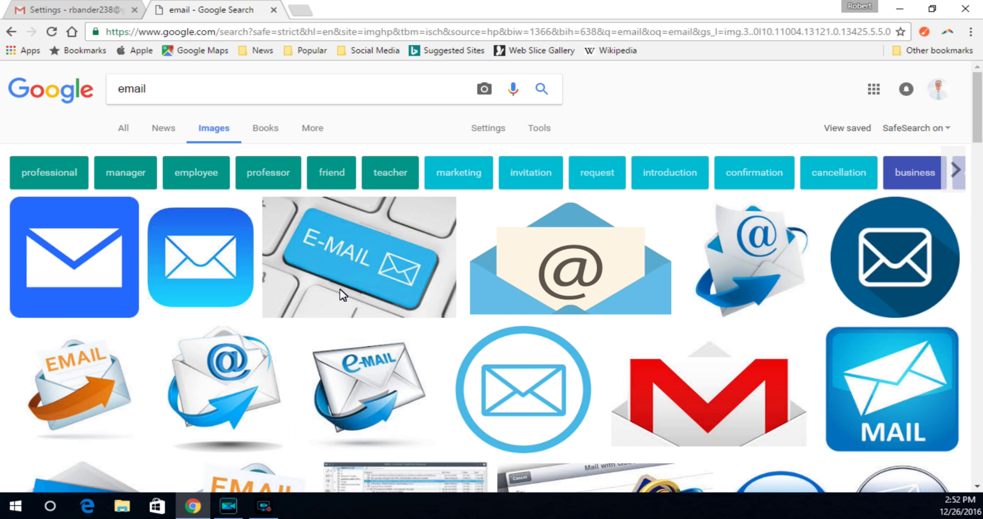